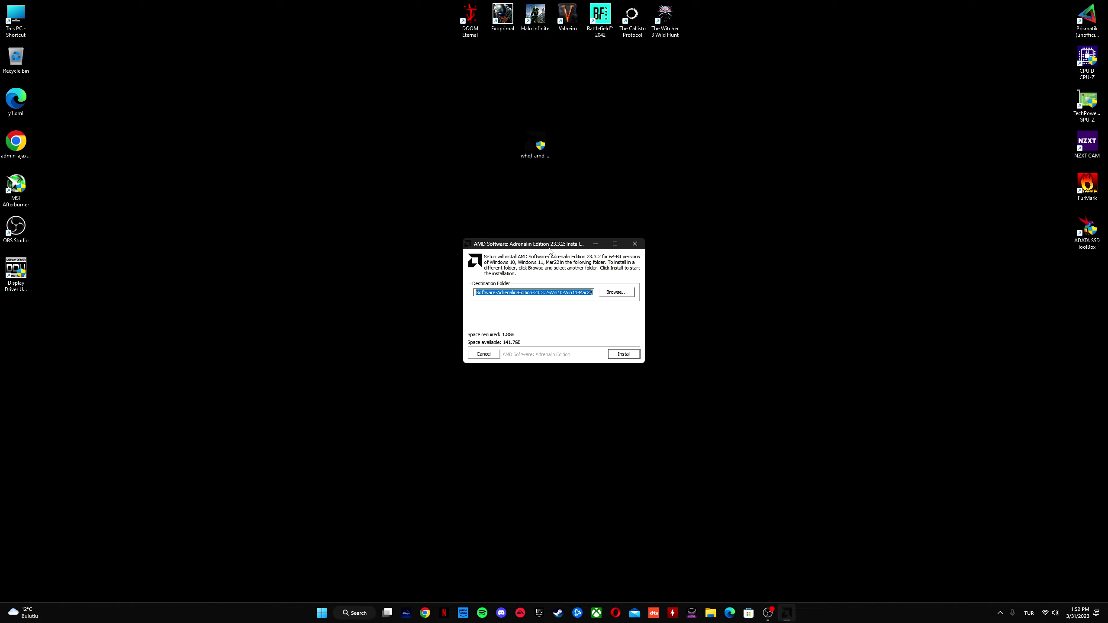
- Start extracting the AMD Software: Adrenalin Edition 23.3.2 setup files to the default destination folder
{"action": "left_click", "coordinate": [624, 352]}
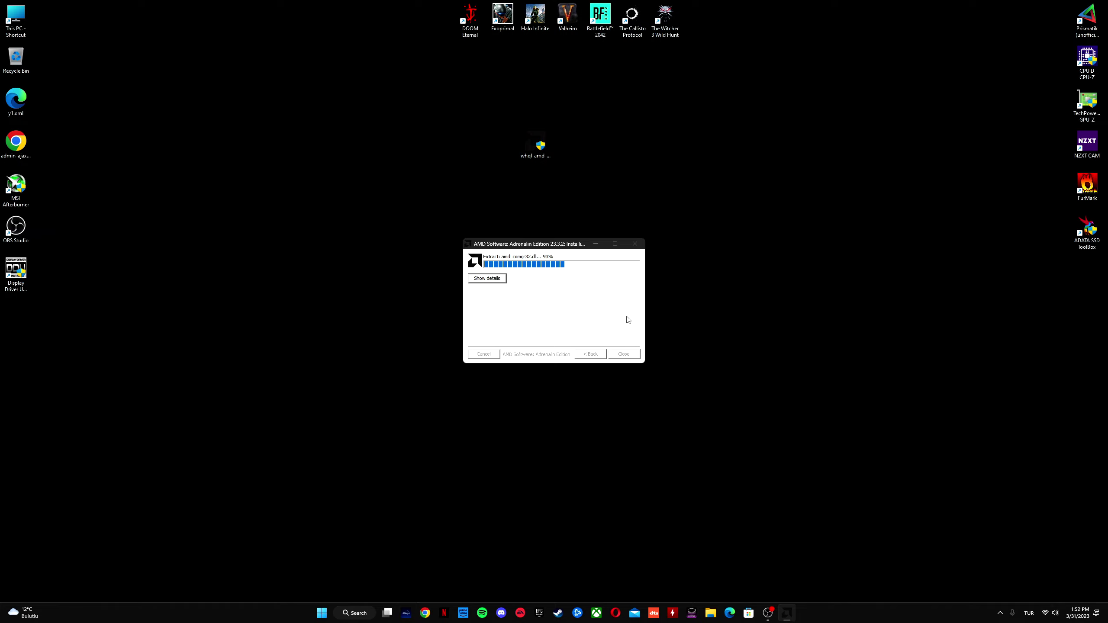
- Open AMD Software: Adrenalin Edition from the desktop and view the system information, expanding and collapsing the GPU's hardware details
{"action": "right_click", "coordinate": [816, 264]}
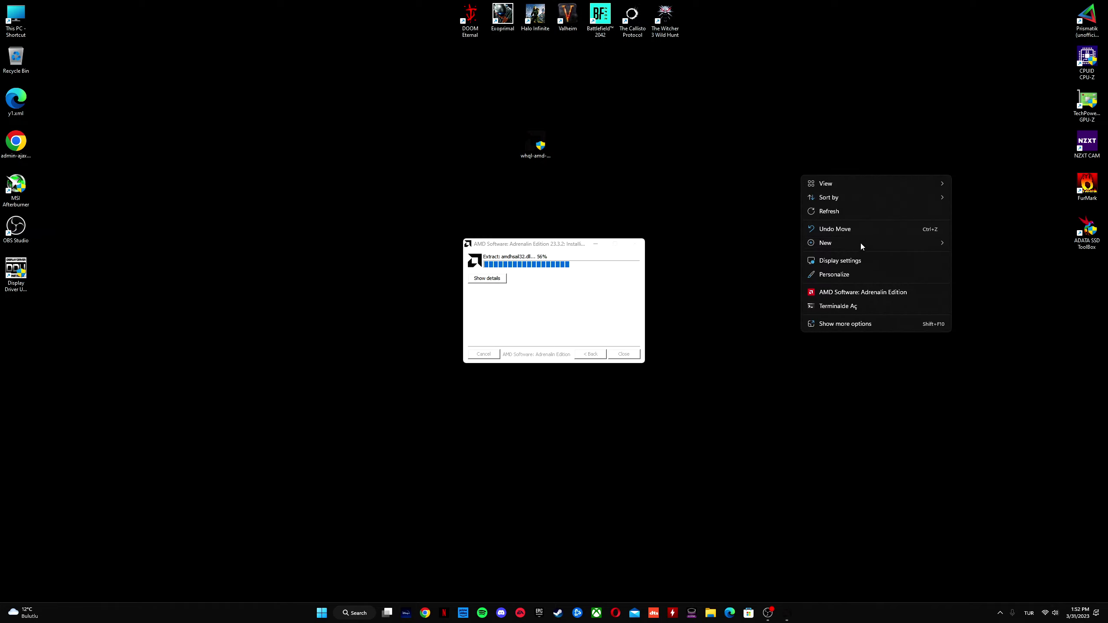
{"action": "left_click", "coordinate": [858, 293]}
{"action": "left_click", "coordinate": [506, 128]}
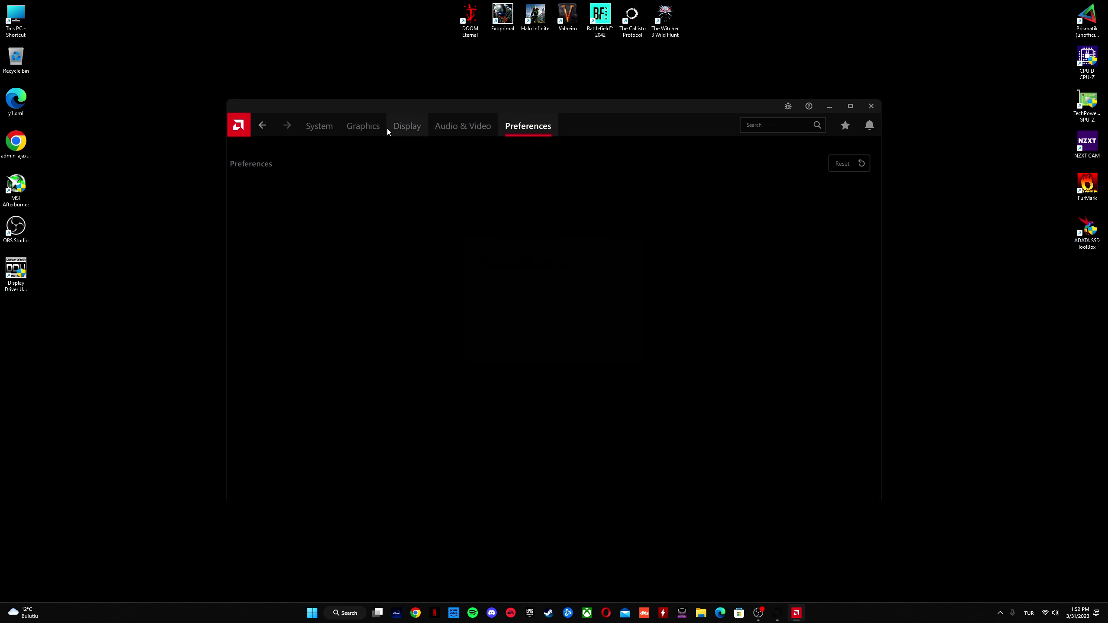
{"action": "left_click", "coordinate": [320, 126]}
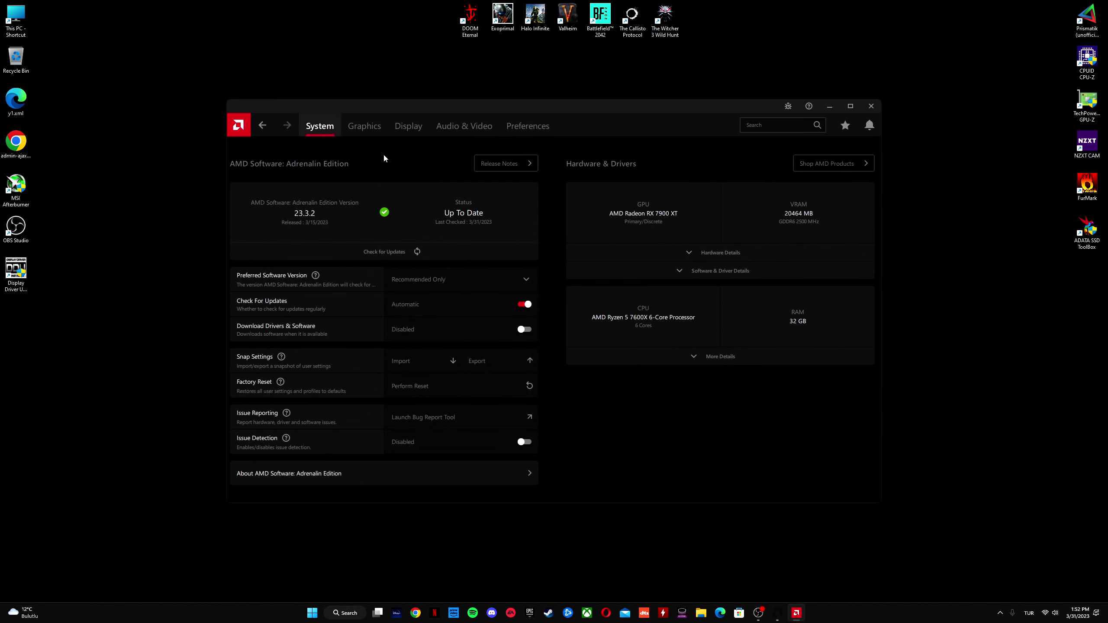
{"action": "left_click", "coordinate": [726, 254]}
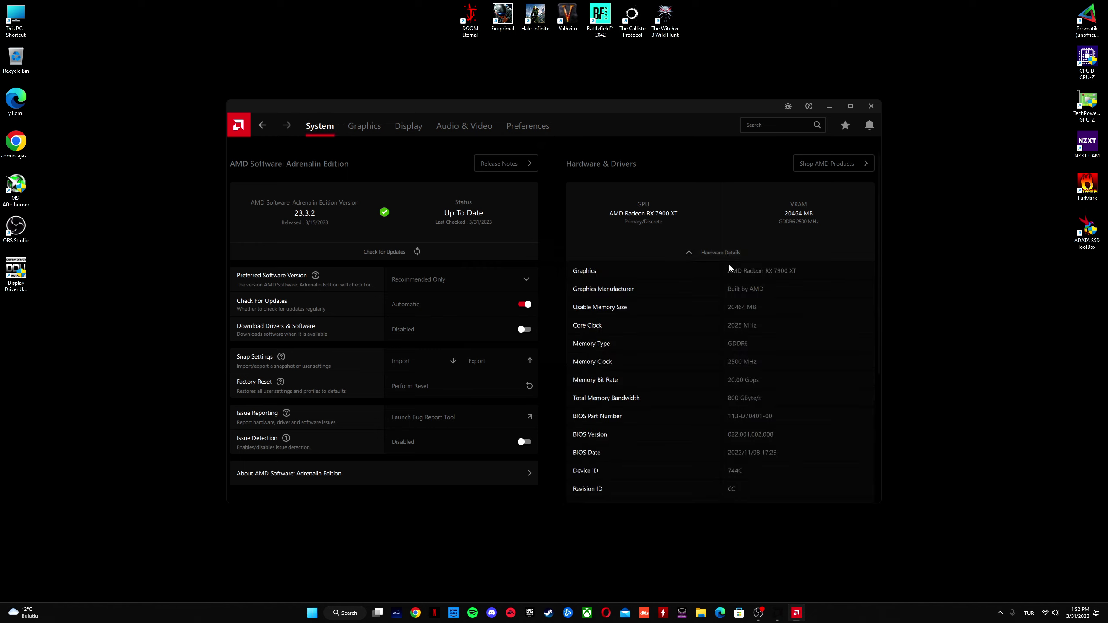
{"action": "left_click", "coordinate": [727, 257]}
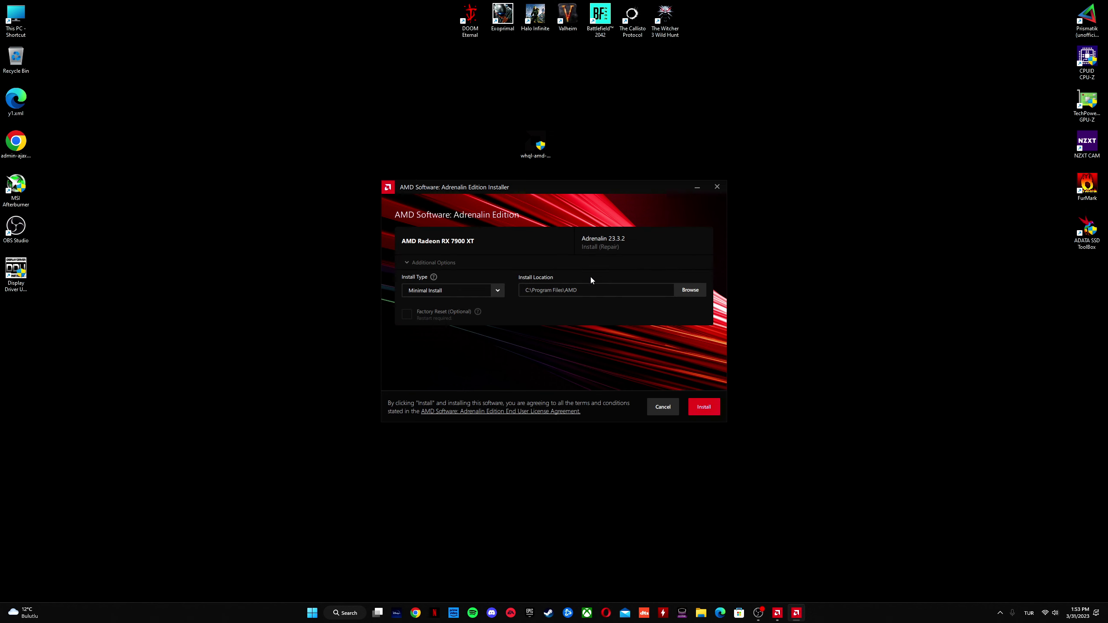
- Try the Driver Only install type in the Adrenalin installer and return to Minimal Install
{"action": "left_click", "coordinate": [497, 290]}
{"action": "left_click", "coordinate": [438, 336]}
{"action": "left_click", "coordinate": [457, 291]}
{"action": "left_click", "coordinate": [447, 321]}
- Reopen AMD Software: Adrenalin Edition, review its graphics, display, audio and video, preferences and system settings, and close it
{"action": "right_click", "coordinate": [851, 202]}
{"action": "left_click", "coordinate": [871, 315]}
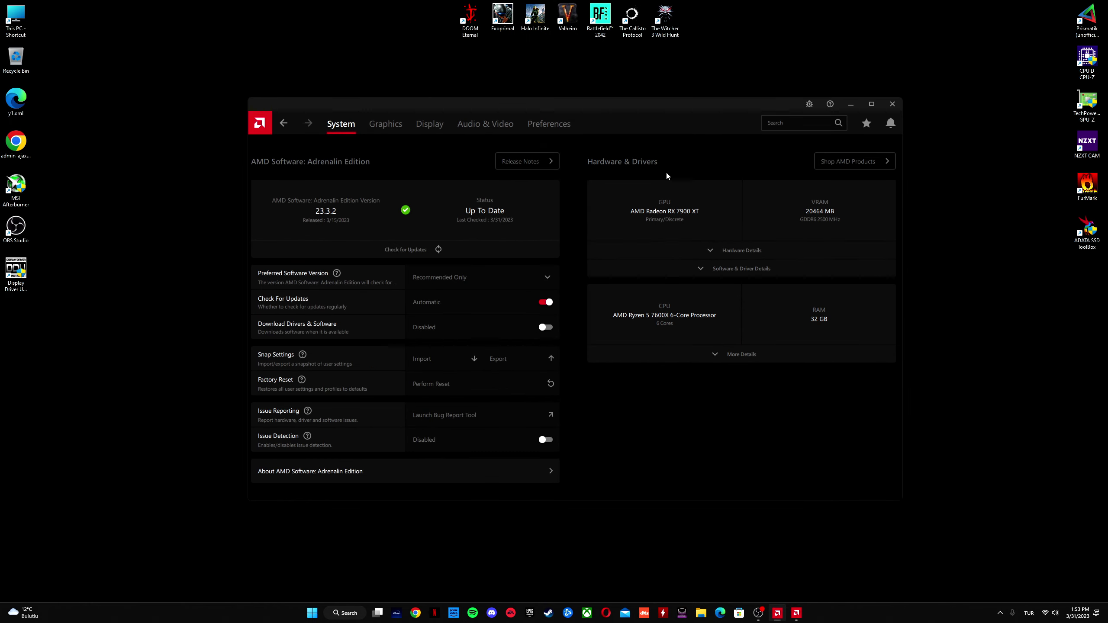
{"action": "left_click", "coordinate": [367, 130]}
{"action": "left_click", "coordinate": [425, 124]}
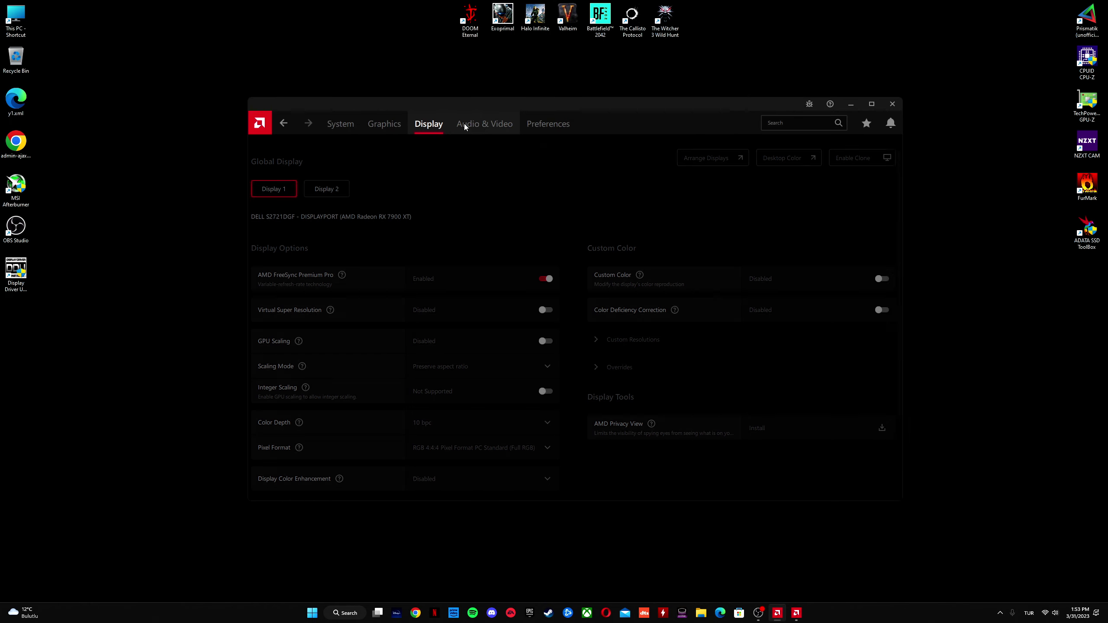
{"action": "left_click", "coordinate": [480, 124]}
{"action": "left_click", "coordinate": [553, 124]}
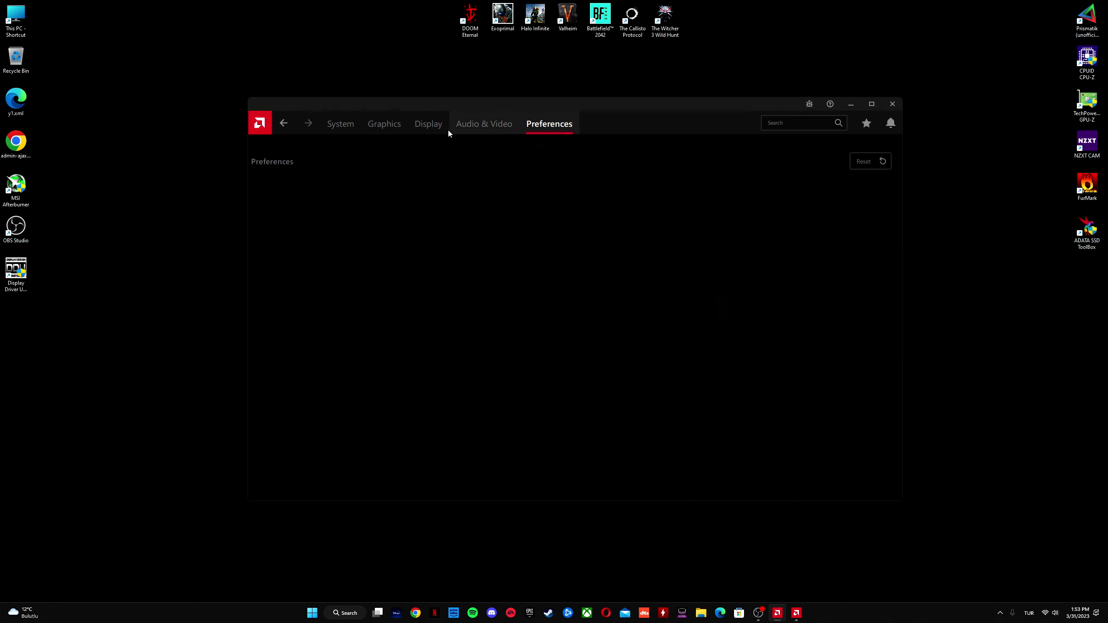
{"action": "left_click", "coordinate": [439, 129]}
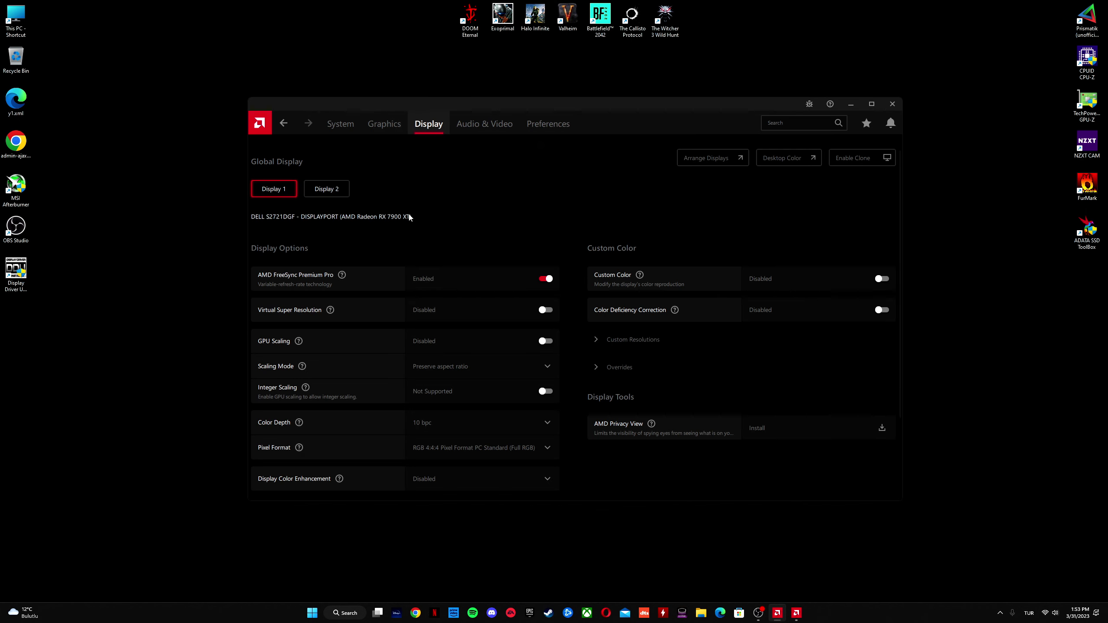
{"action": "scroll", "coordinate": [444, 323], "scroll_direction": "down", "scroll_amount": 1}
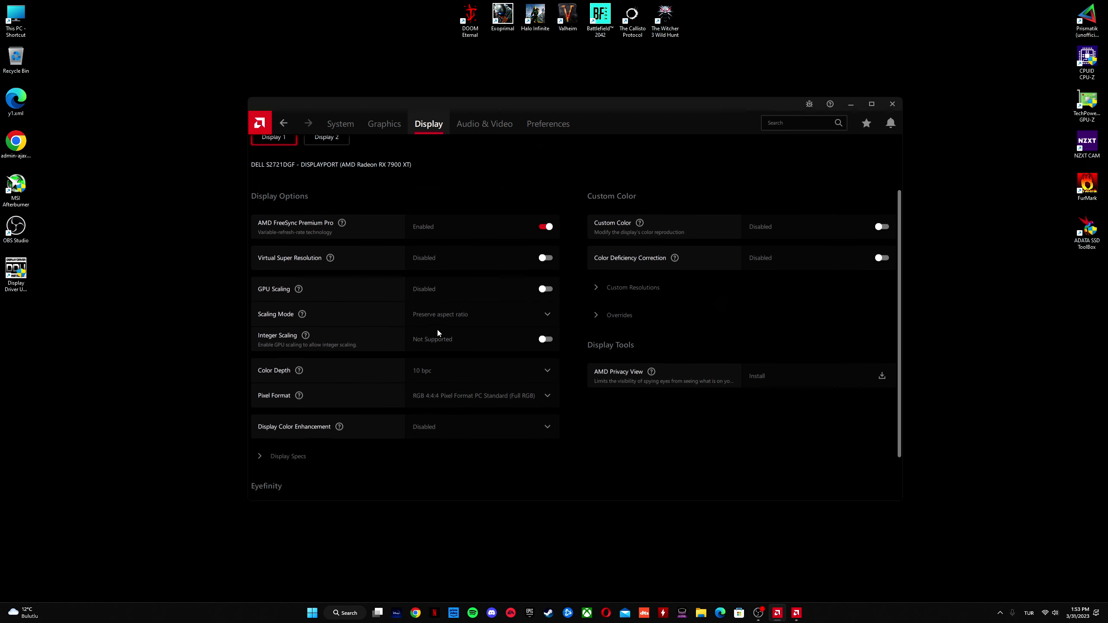
{"action": "scroll", "coordinate": [420, 356], "scroll_direction": "up", "scroll_amount": 1}
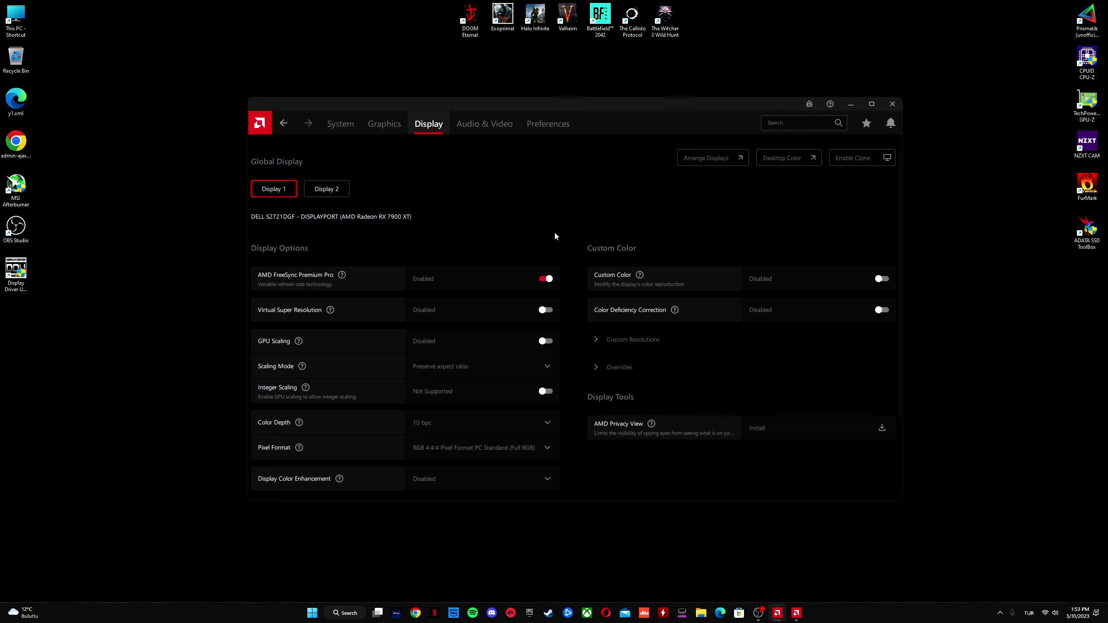
{"action": "left_click", "coordinate": [340, 124]}
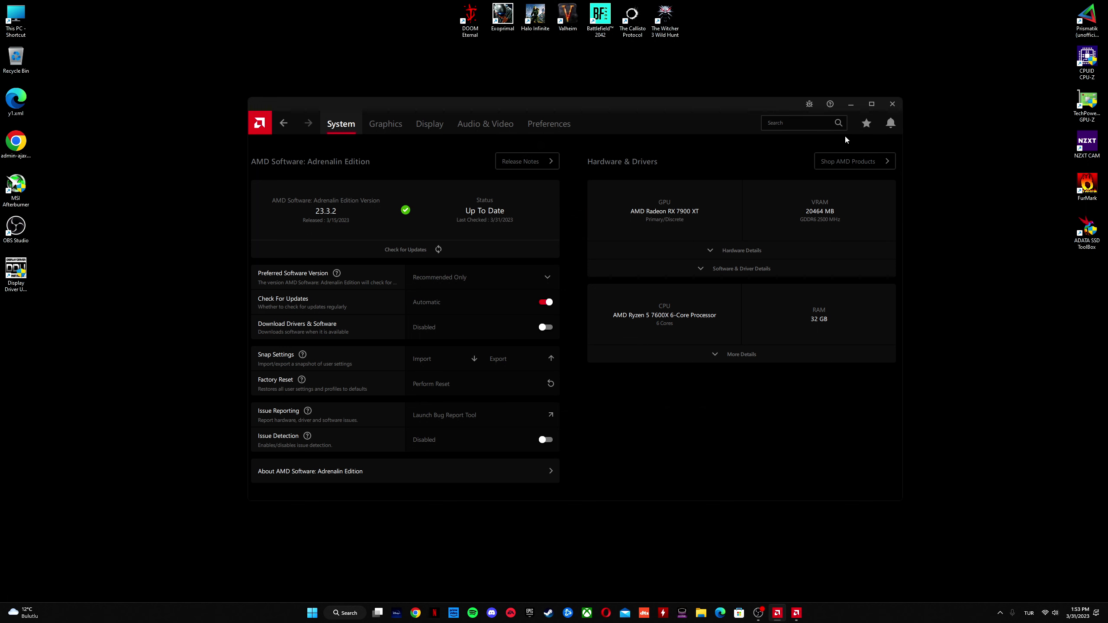
{"action": "left_click", "coordinate": [895, 104]}
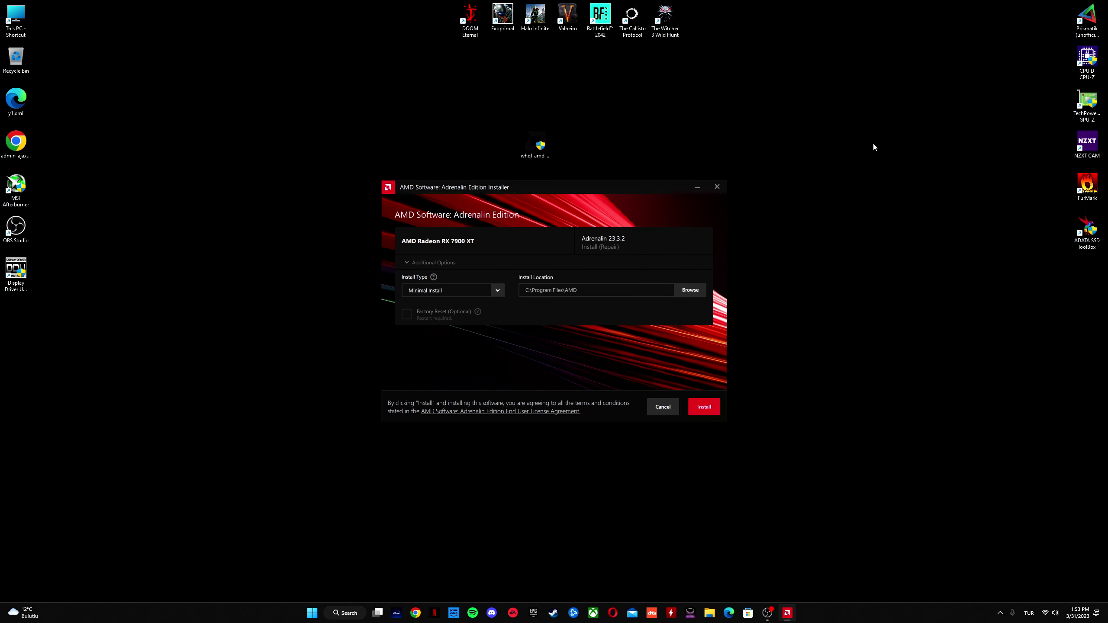
- Compare the installer's install types by switching repeatedly between Driver Only and Minimal Install, ending on Minimal Install
{"action": "left_click", "coordinate": [497, 292]}
{"action": "left_click", "coordinate": [482, 335]}
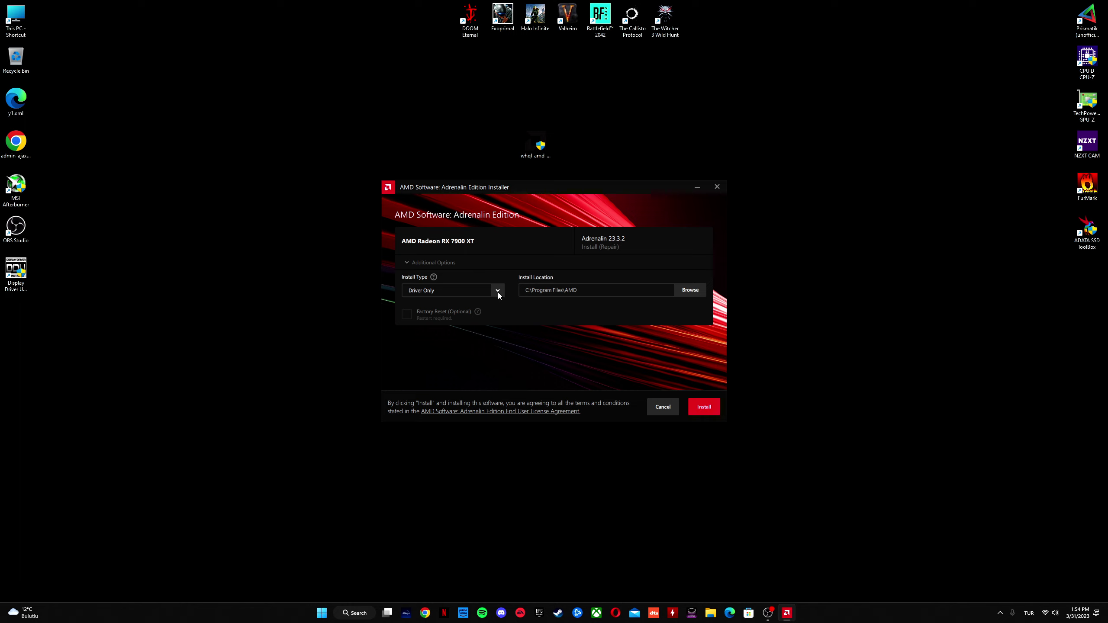
{"action": "left_click", "coordinate": [496, 293]}
{"action": "left_click", "coordinate": [483, 319]}
{"action": "left_click", "coordinate": [496, 292]}
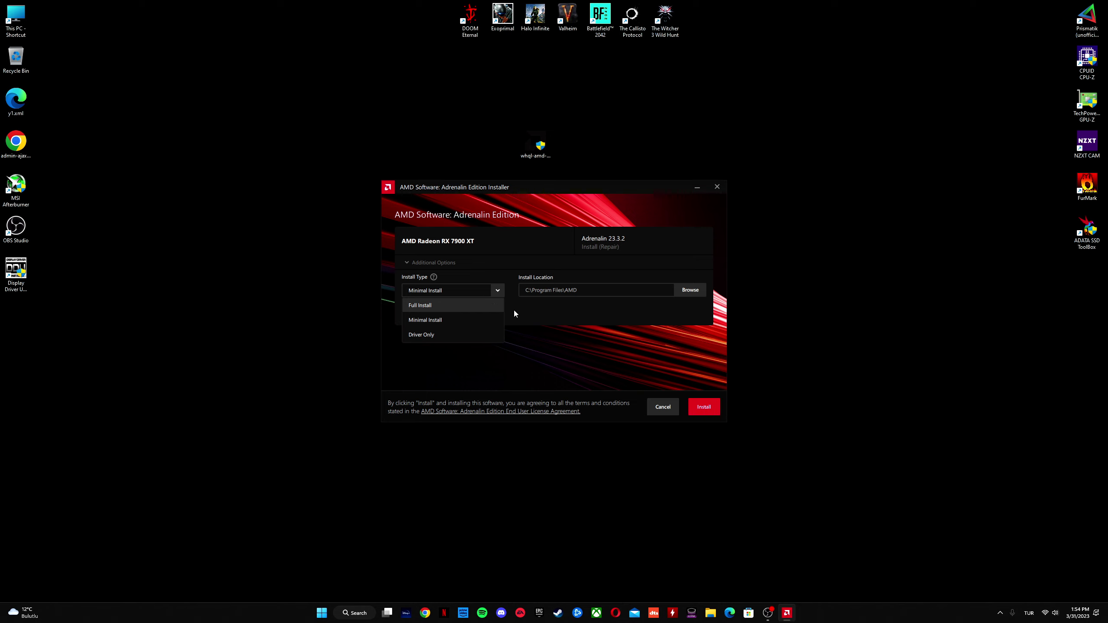
{"action": "left_click", "coordinate": [488, 320]}
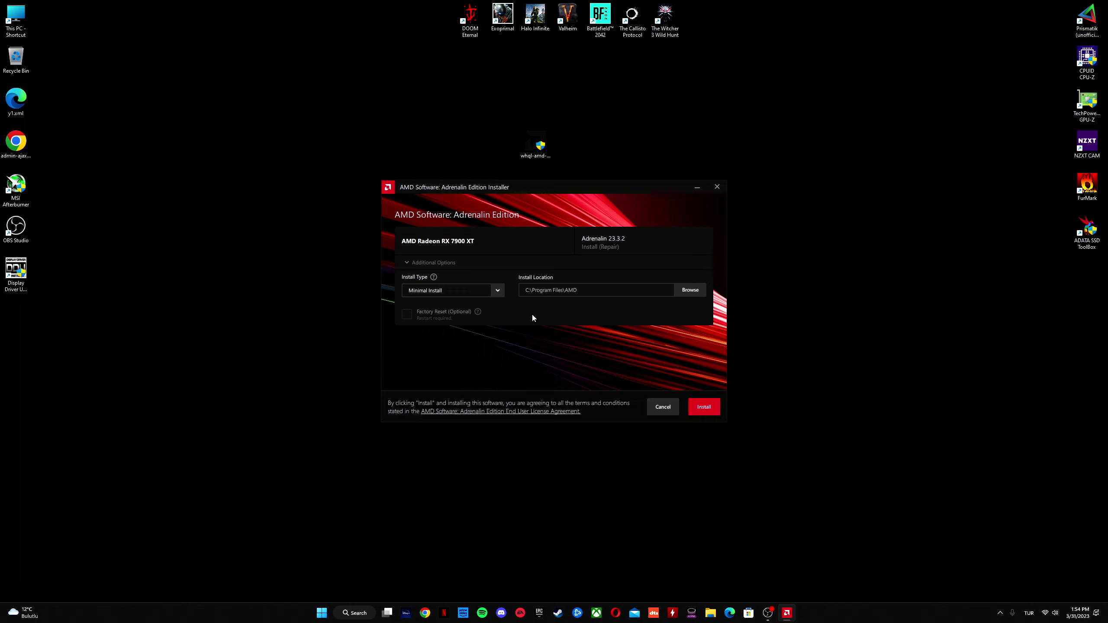
{"action": "left_click", "coordinate": [497, 291]}
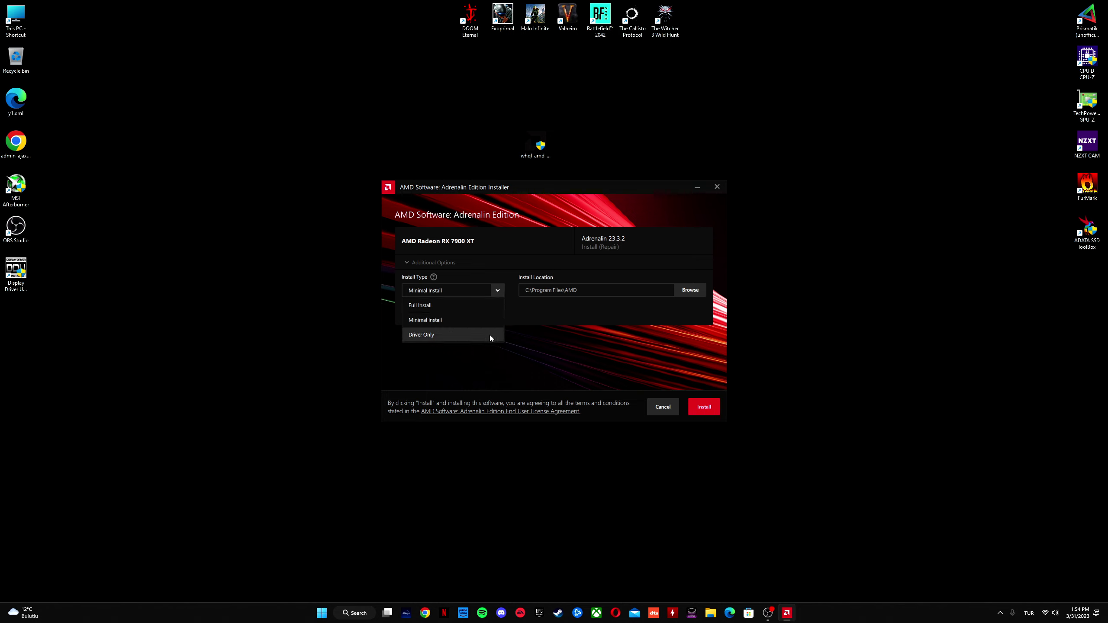
{"action": "left_click", "coordinate": [486, 332]}
{"action": "left_click", "coordinate": [499, 291]}
{"action": "left_click", "coordinate": [483, 316]}
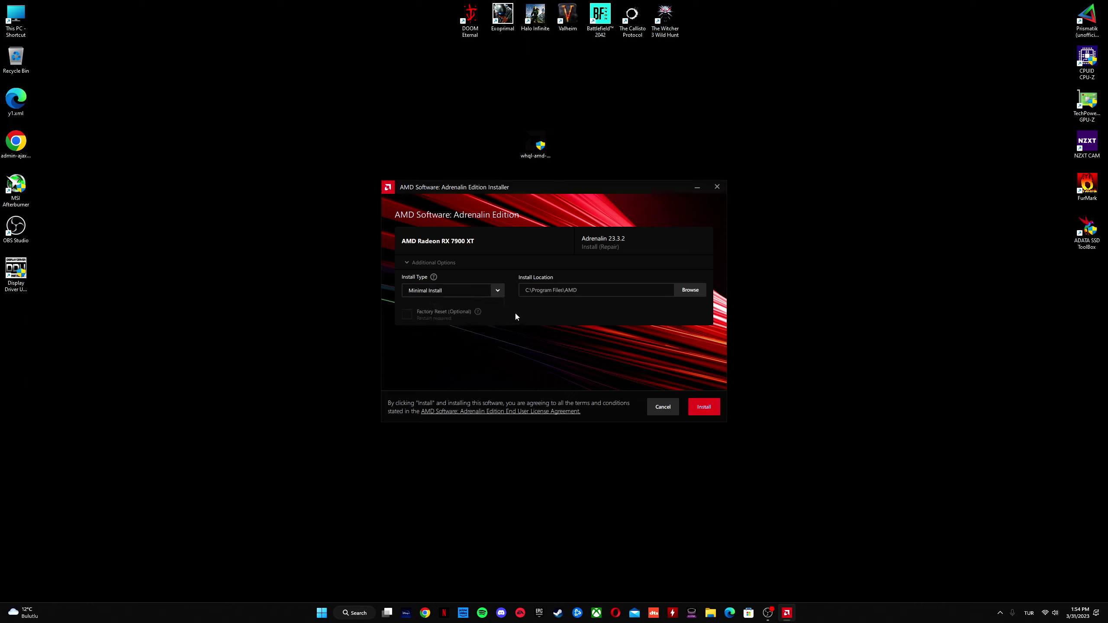
{"action": "left_click", "coordinate": [497, 291]}
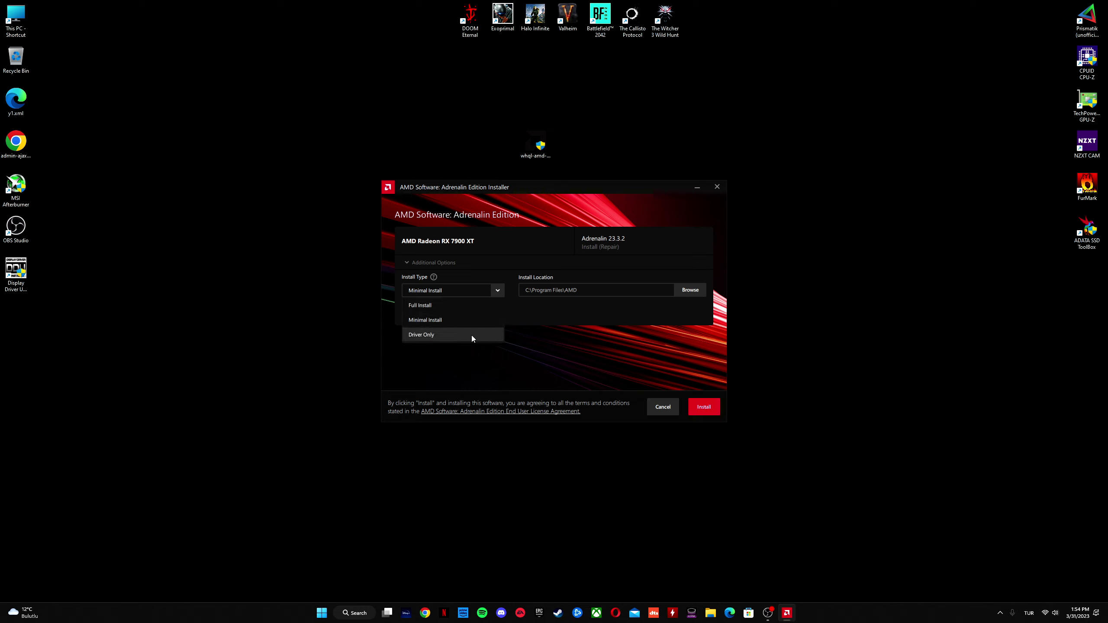
{"action": "left_click", "coordinate": [471, 334]}
{"action": "left_click", "coordinate": [501, 291]}
{"action": "left_click", "coordinate": [487, 321]}
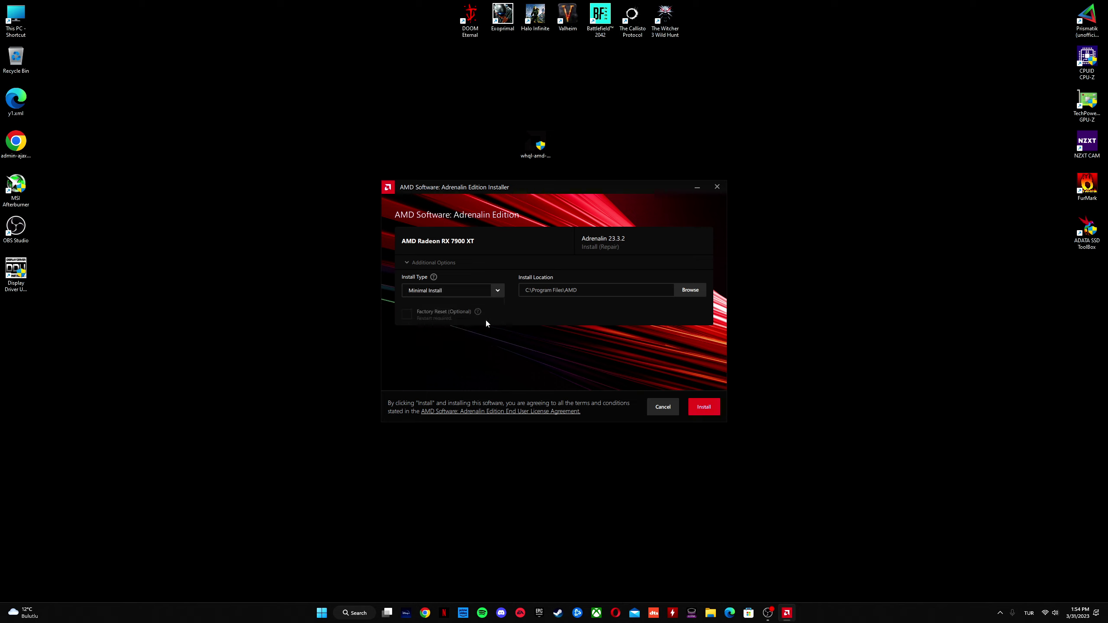
{"action": "left_click", "coordinate": [500, 291]}
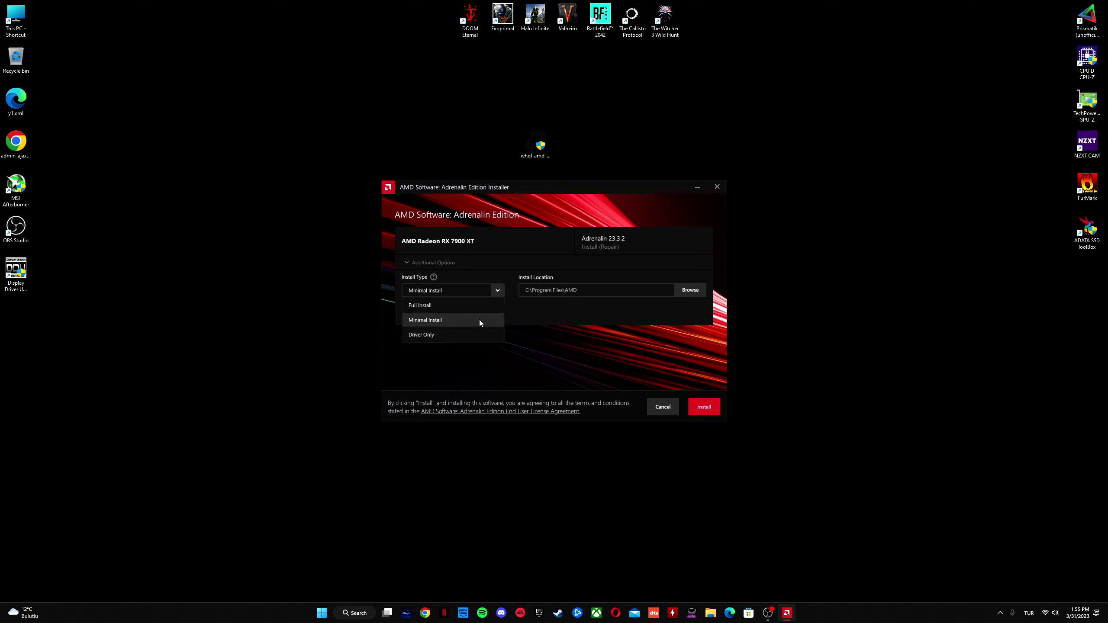
{"action": "left_click", "coordinate": [497, 320]}
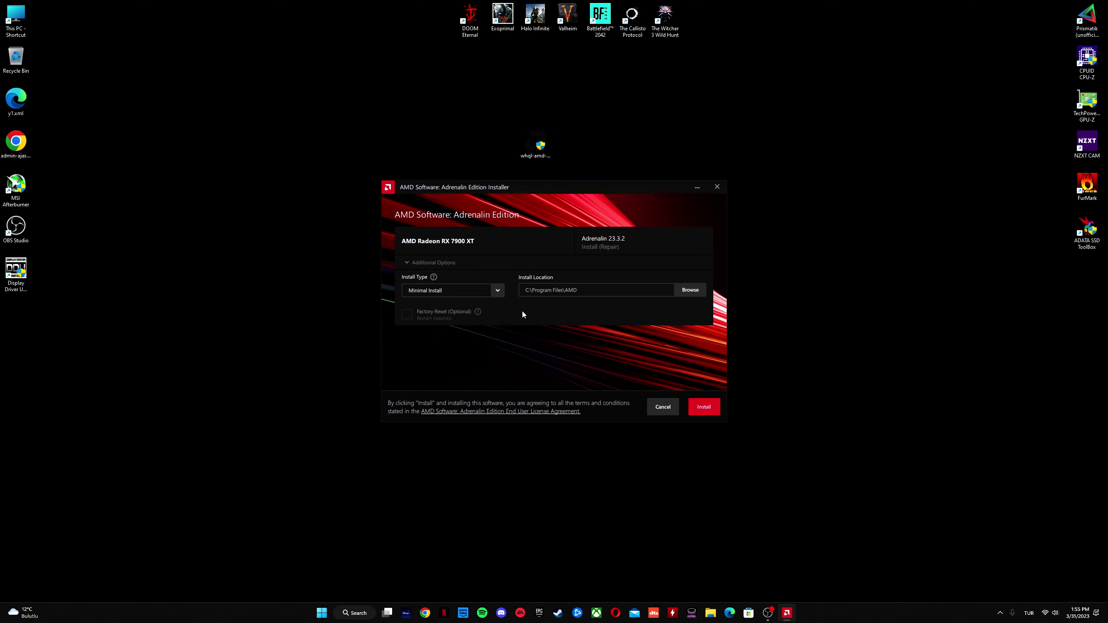